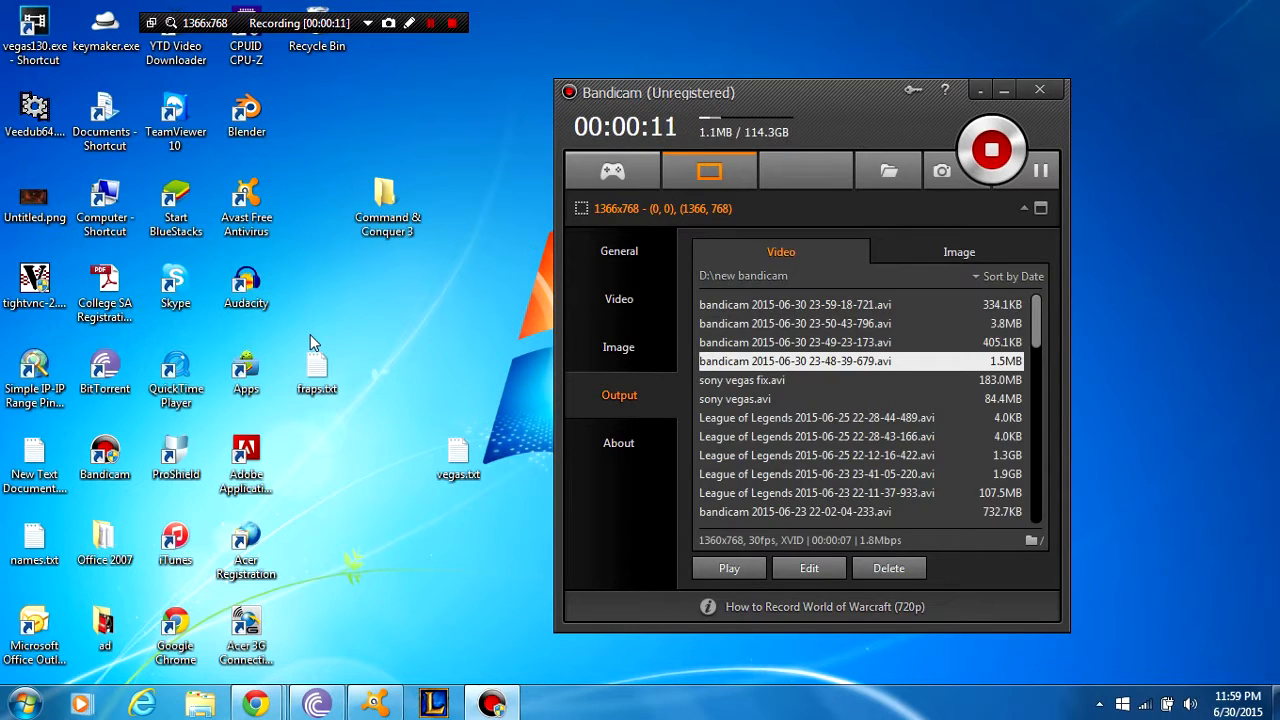
Step: Switch back to the rarlab.com WinRAR download page window in Chrome
left_click(317, 380)
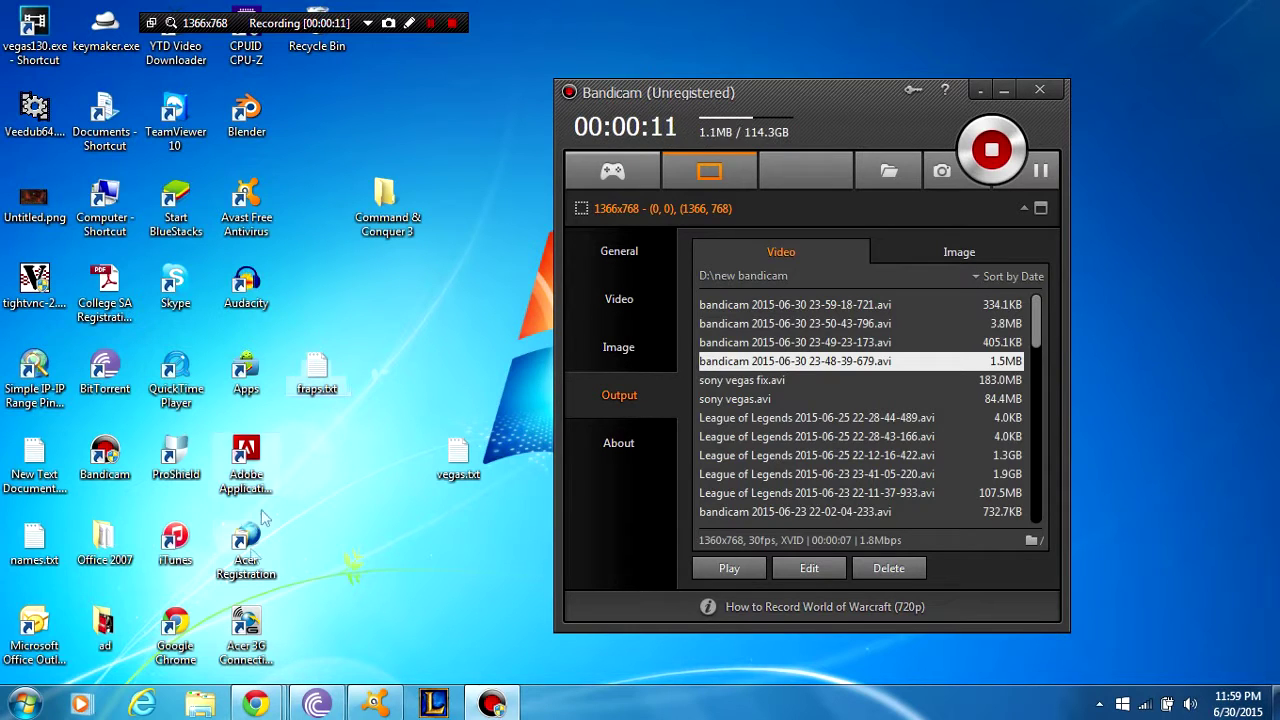
left_click(258, 703)
left_click(342, 604)
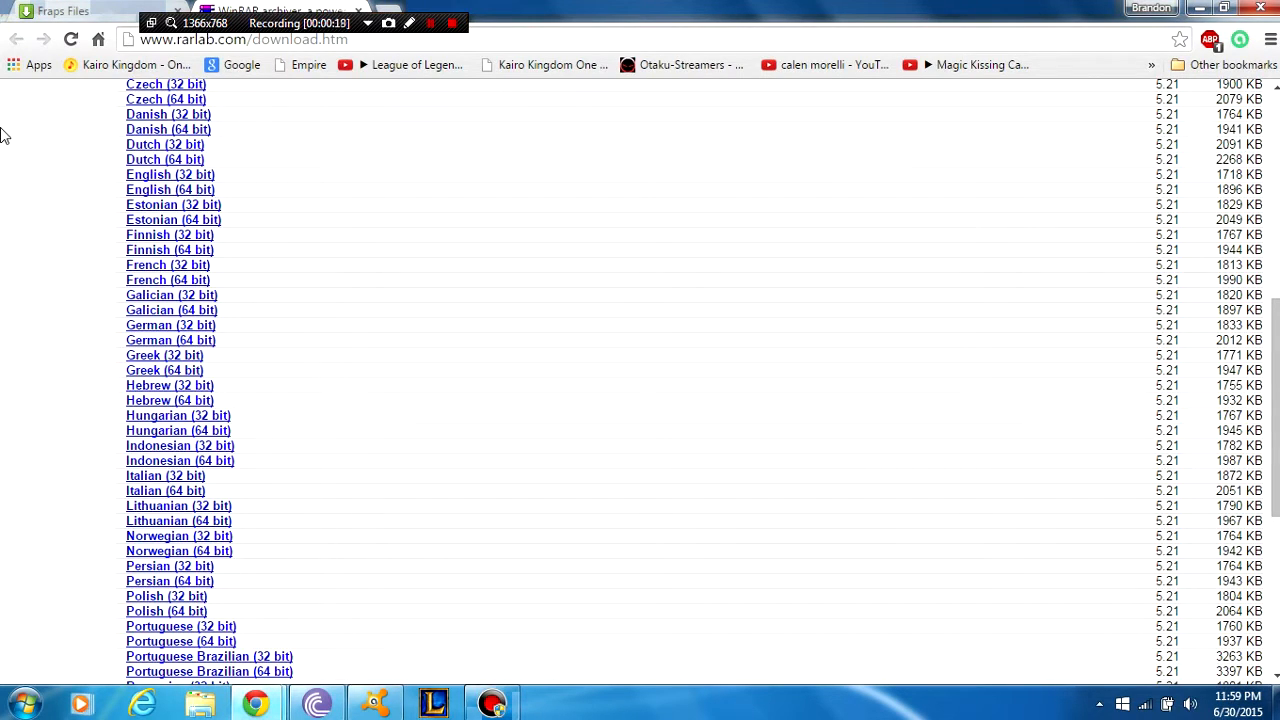
scroll(3, 405, "up", 3)
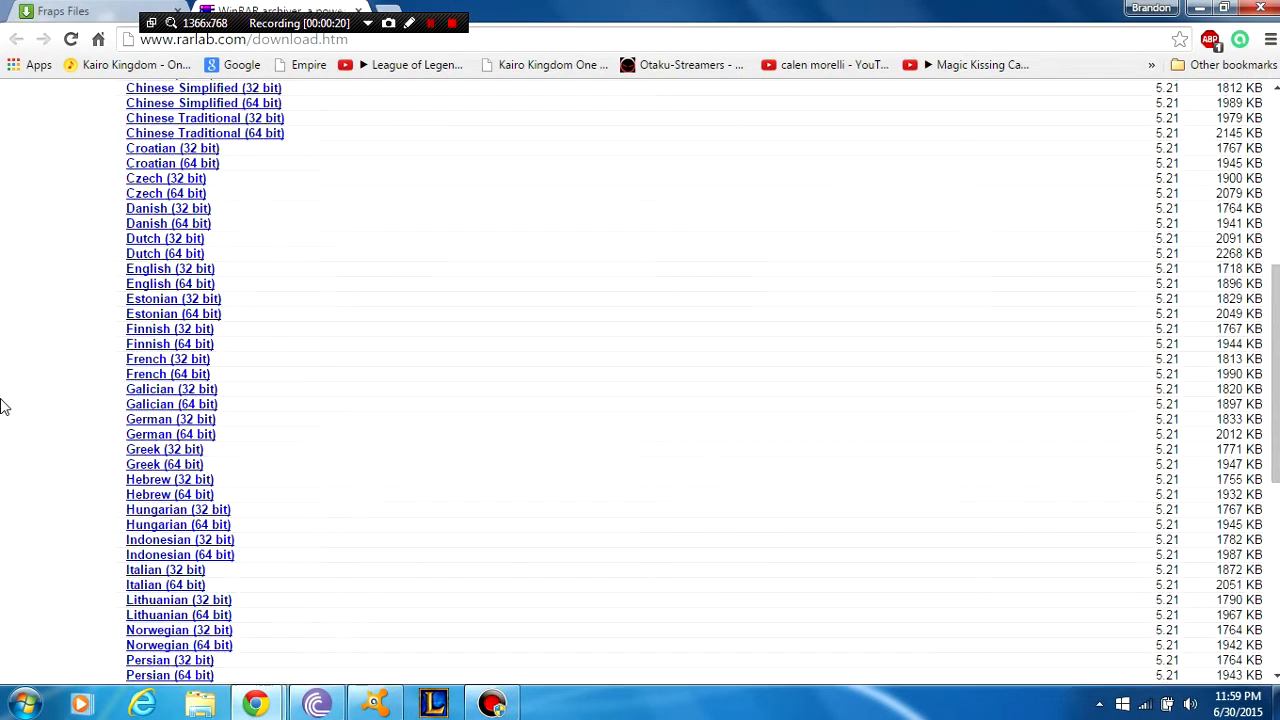
scroll(3, 405, "up", 3)
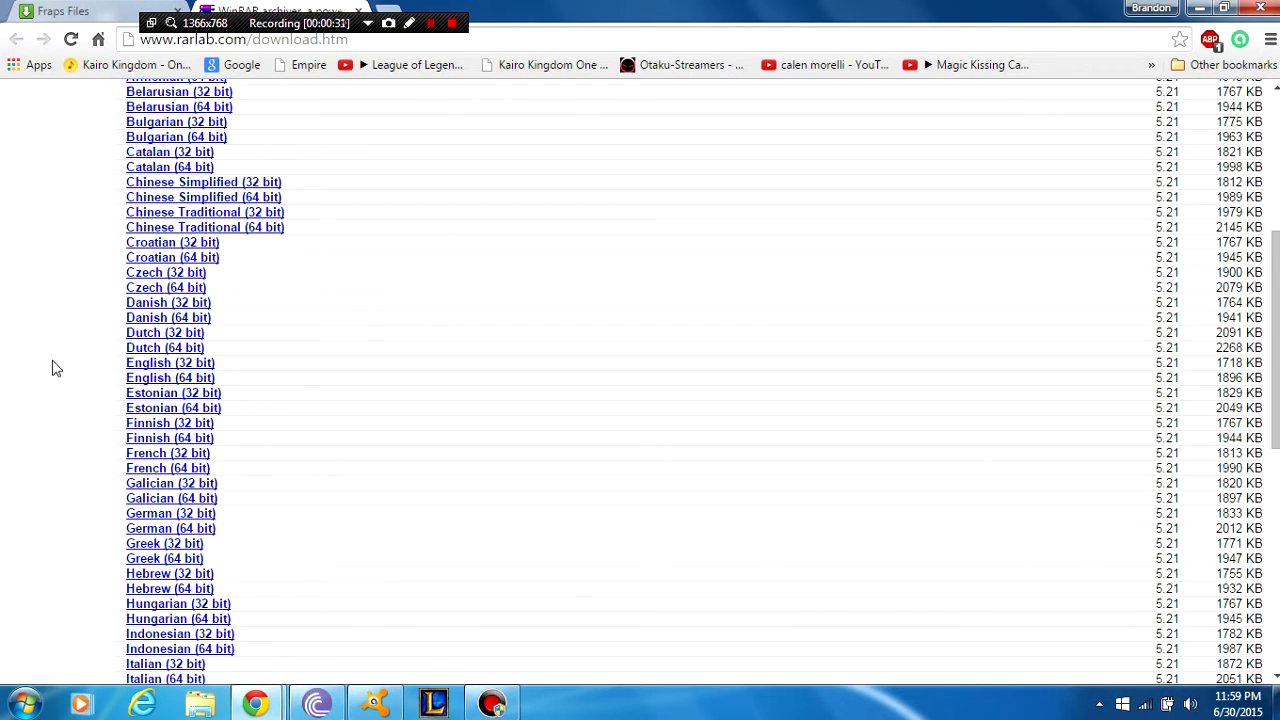
left_click(24, 703)
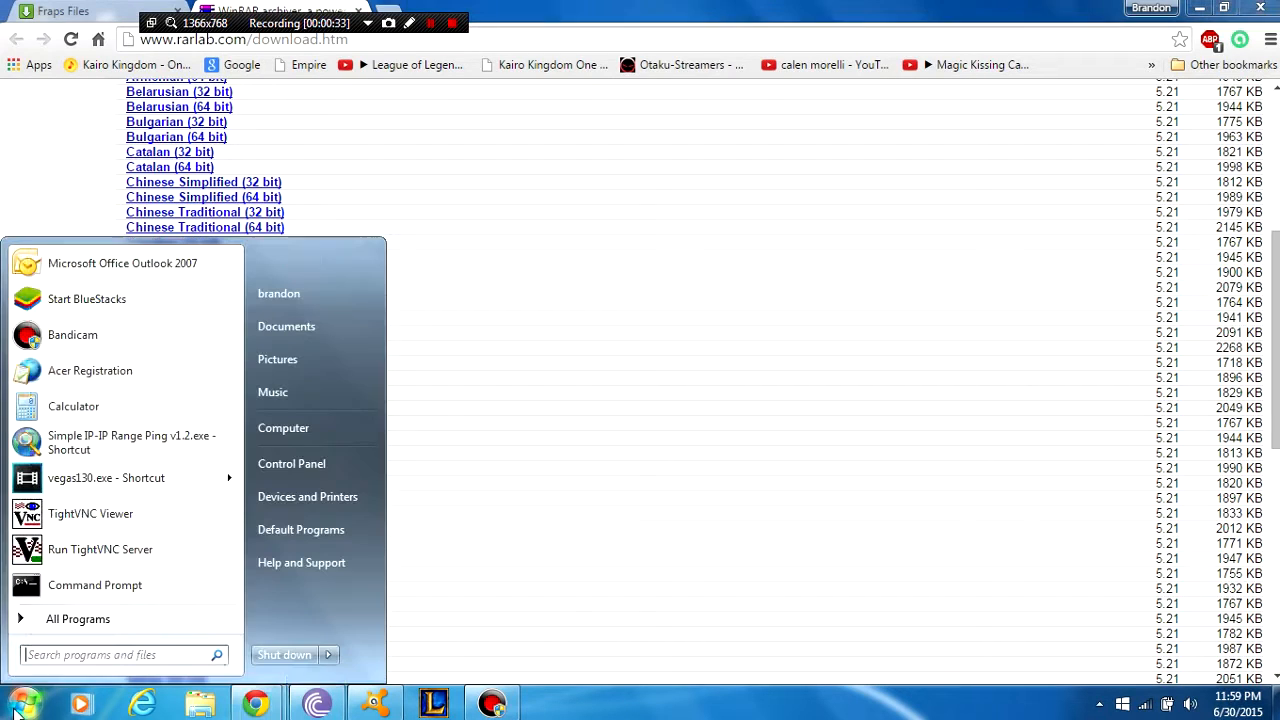
right_click(315, 424)
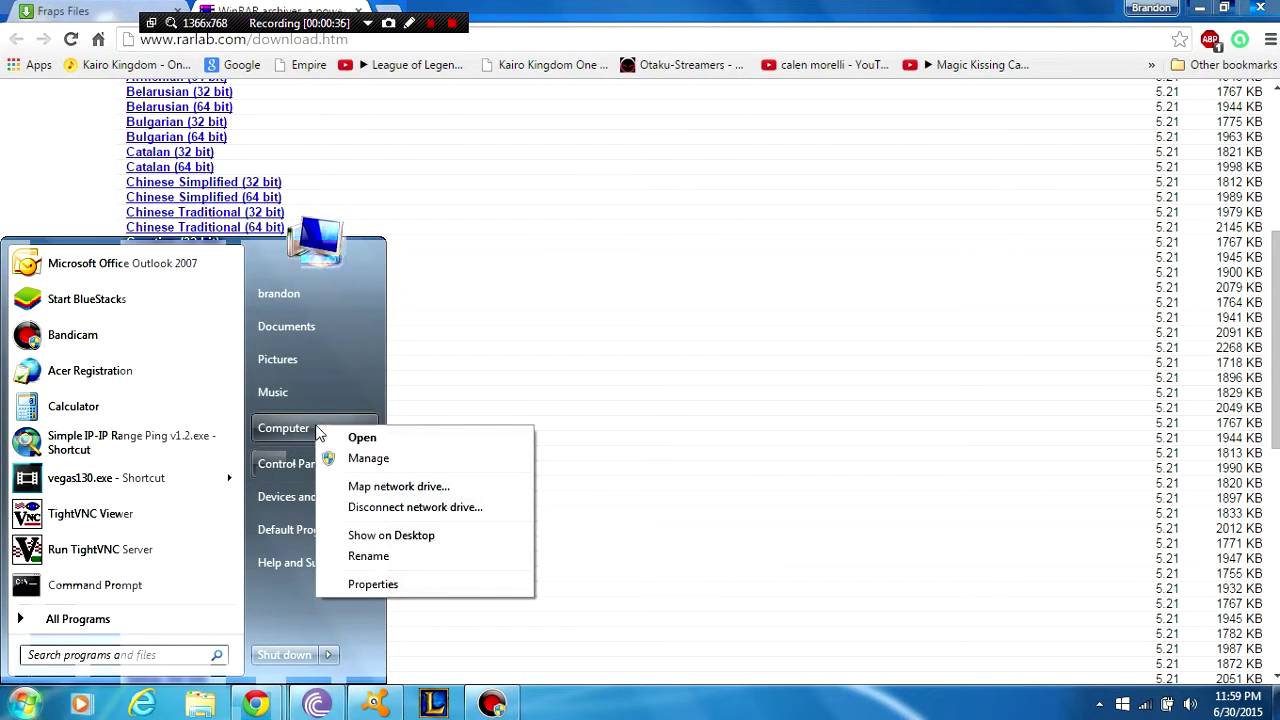
left_click(368, 590)
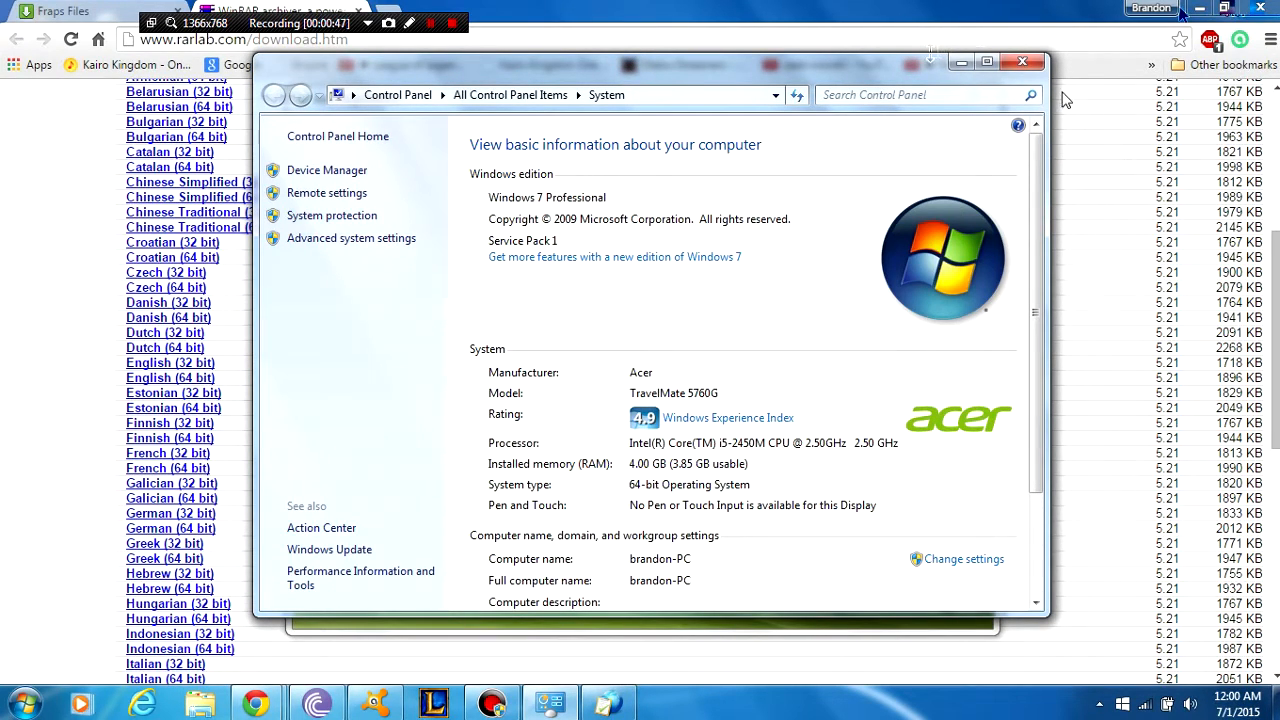
left_click(1022, 62)
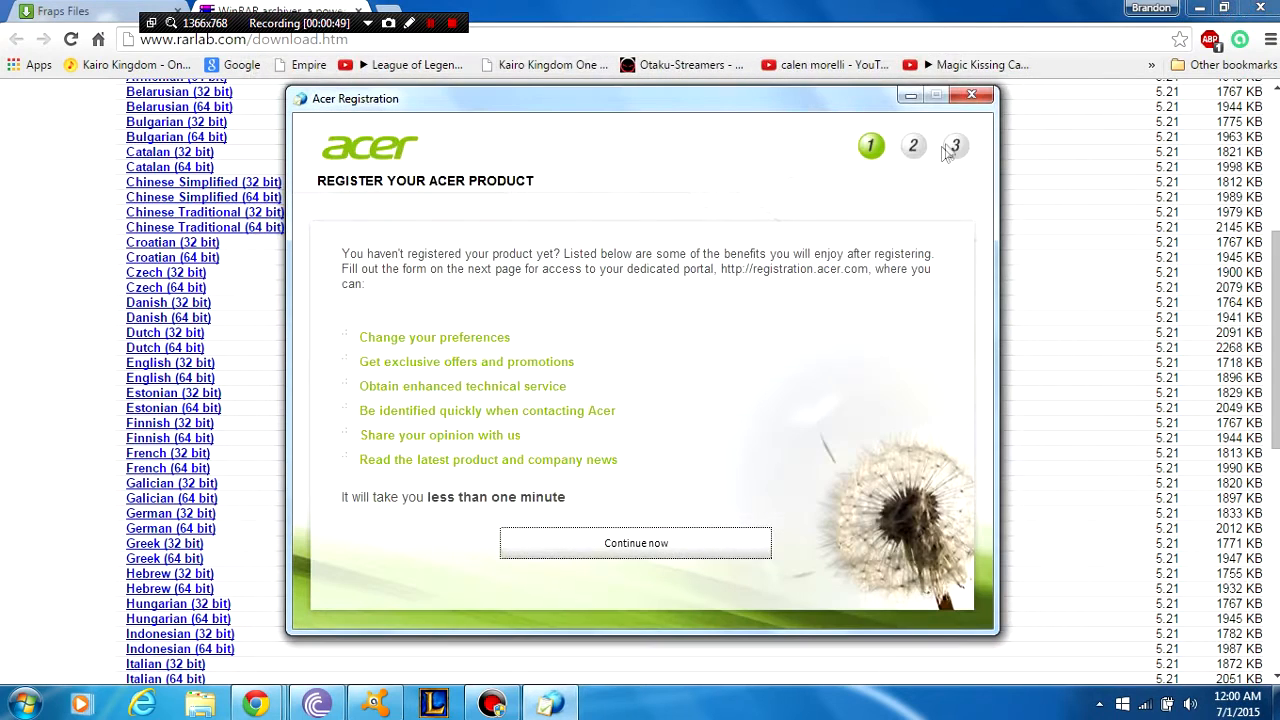
left_click(970, 95)
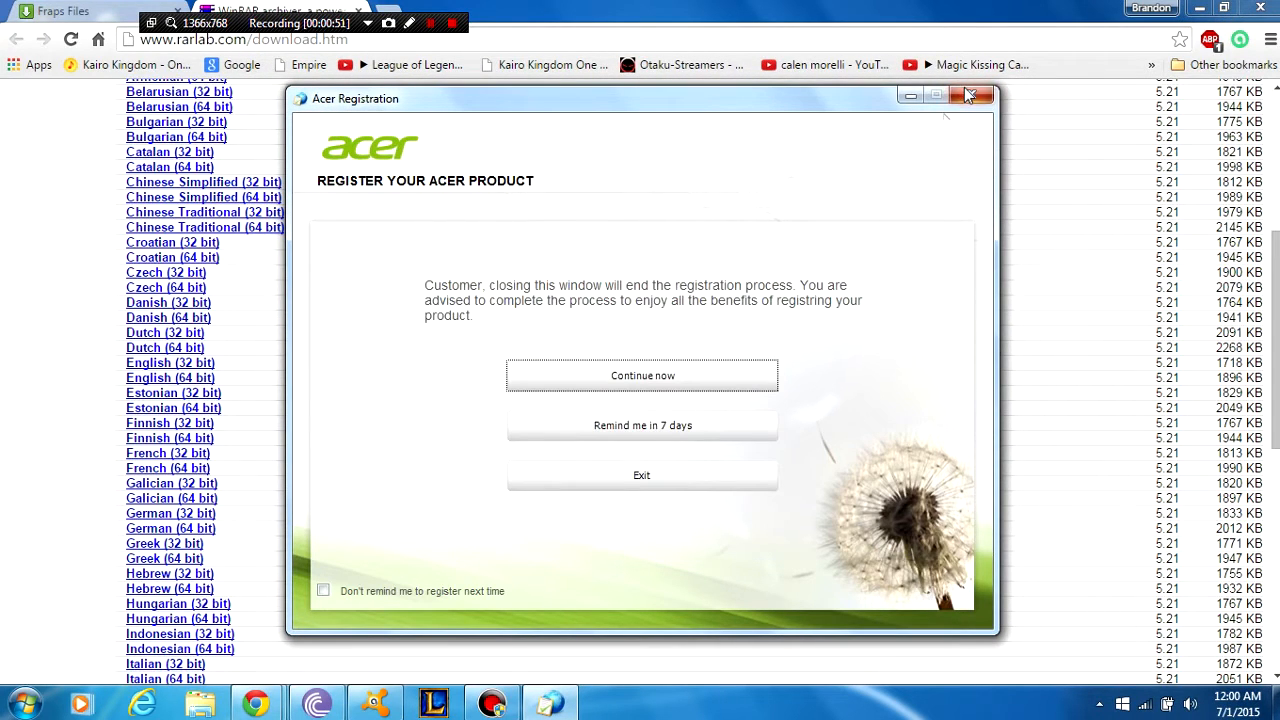
left_click(970, 95)
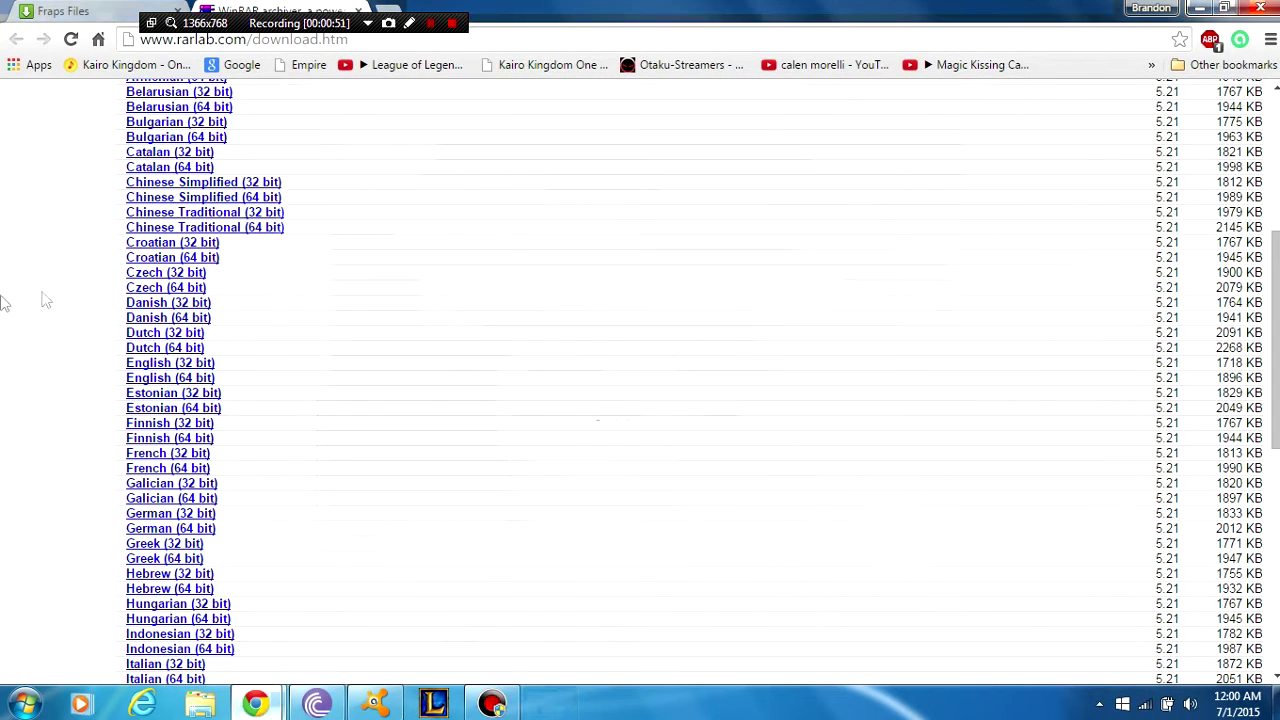
Step: Download the English 64-bit winrar-x64-521.exe installer and run it from the download shelf
left_click(150, 378)
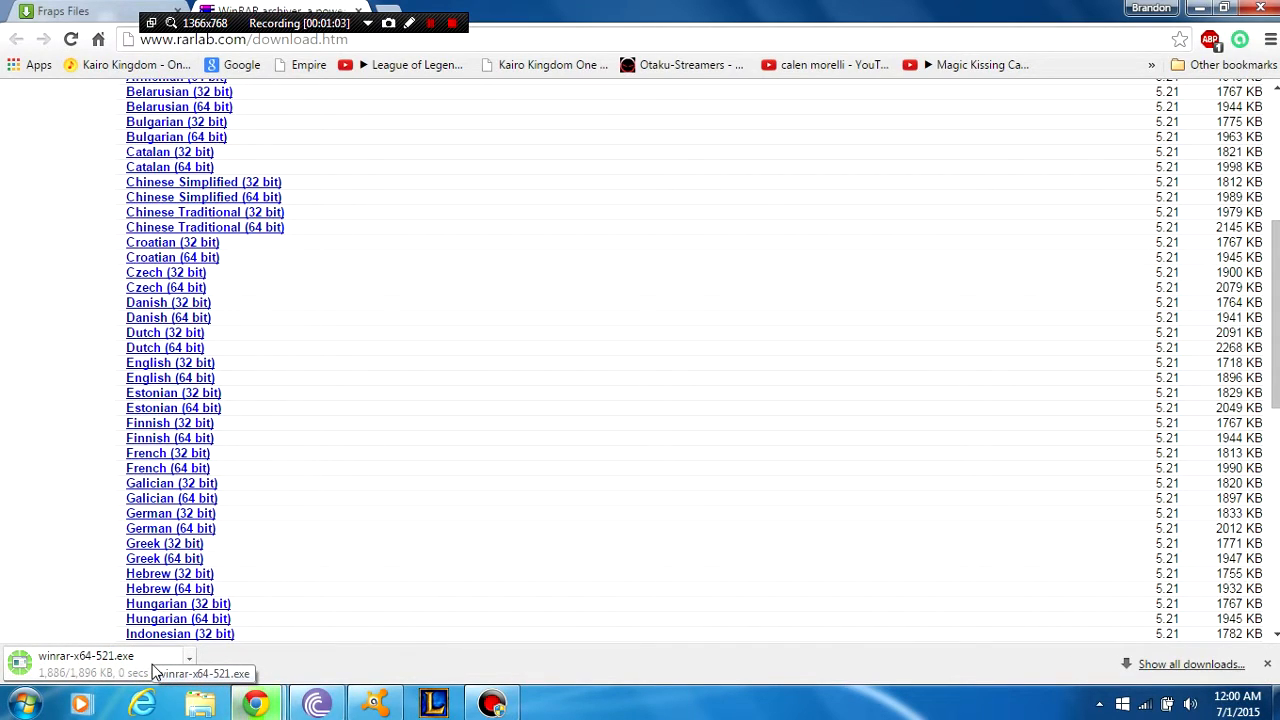
left_click(90, 657)
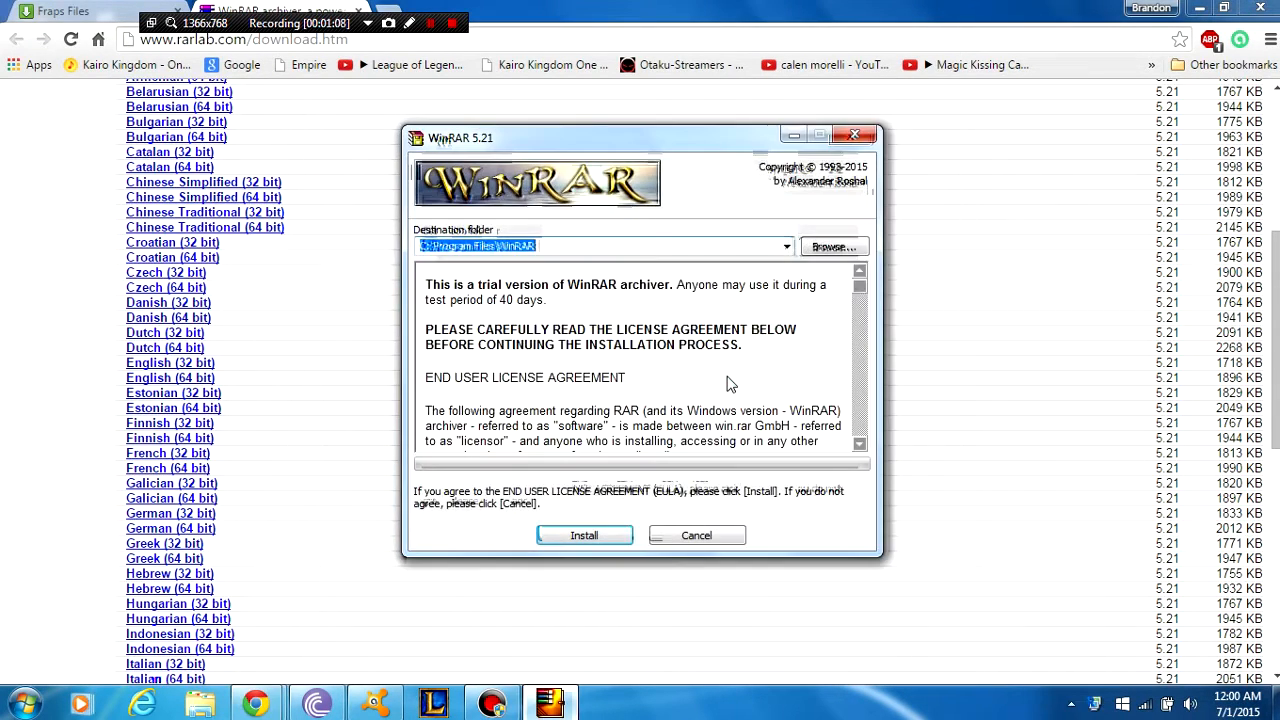
Step: Install WinRAR to the default folder with default file associations, finish setup and dismiss the shortcuts folder
left_click(621, 541)
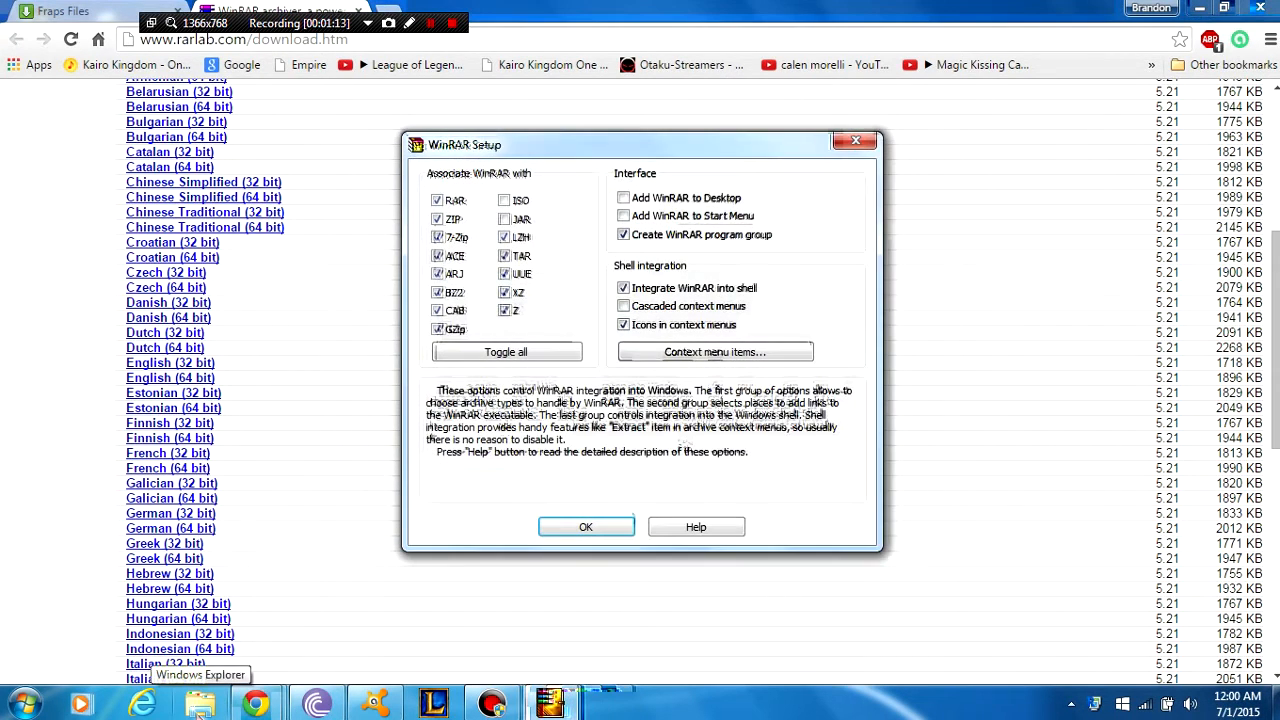
left_click(585, 530)
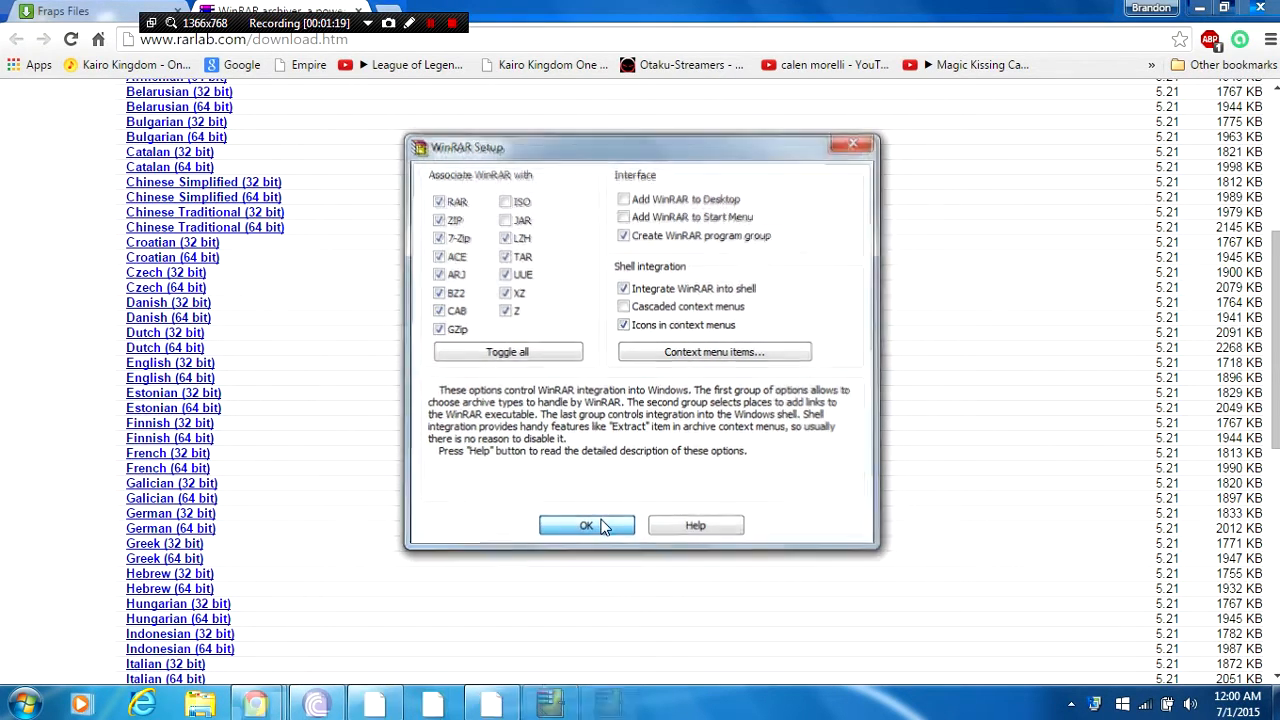
left_click(610, 527)
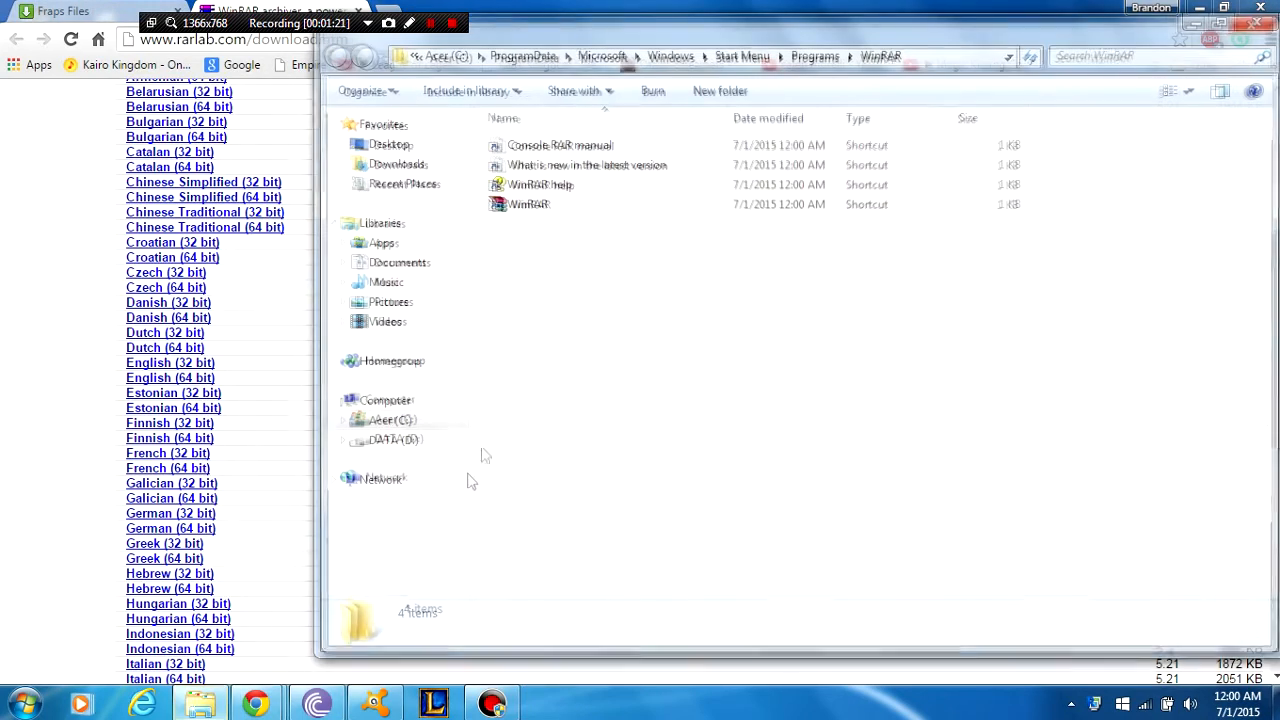
left_click(1258, 22)
left_click(40, 11)
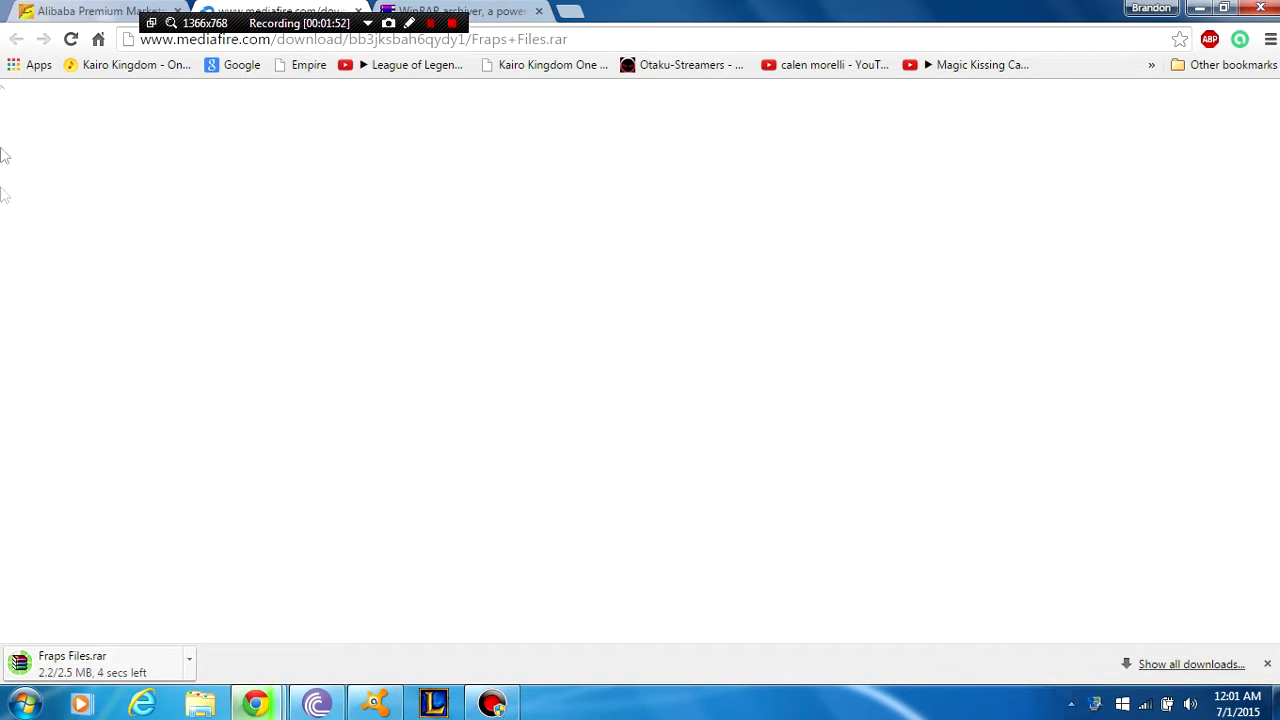
Step: Reveal the downloaded Fraps Files.rar in its folder and minimize Chrome
left_click(189, 660)
left_click(263, 604)
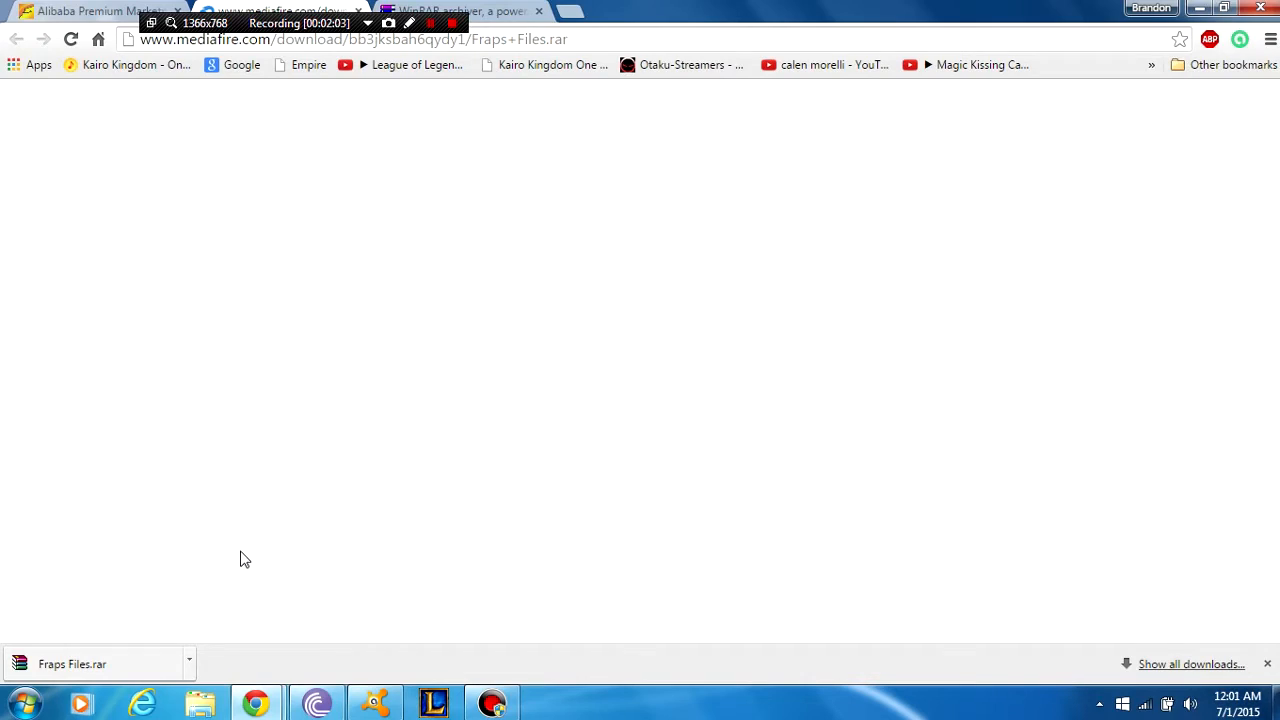
left_click(1199, 8)
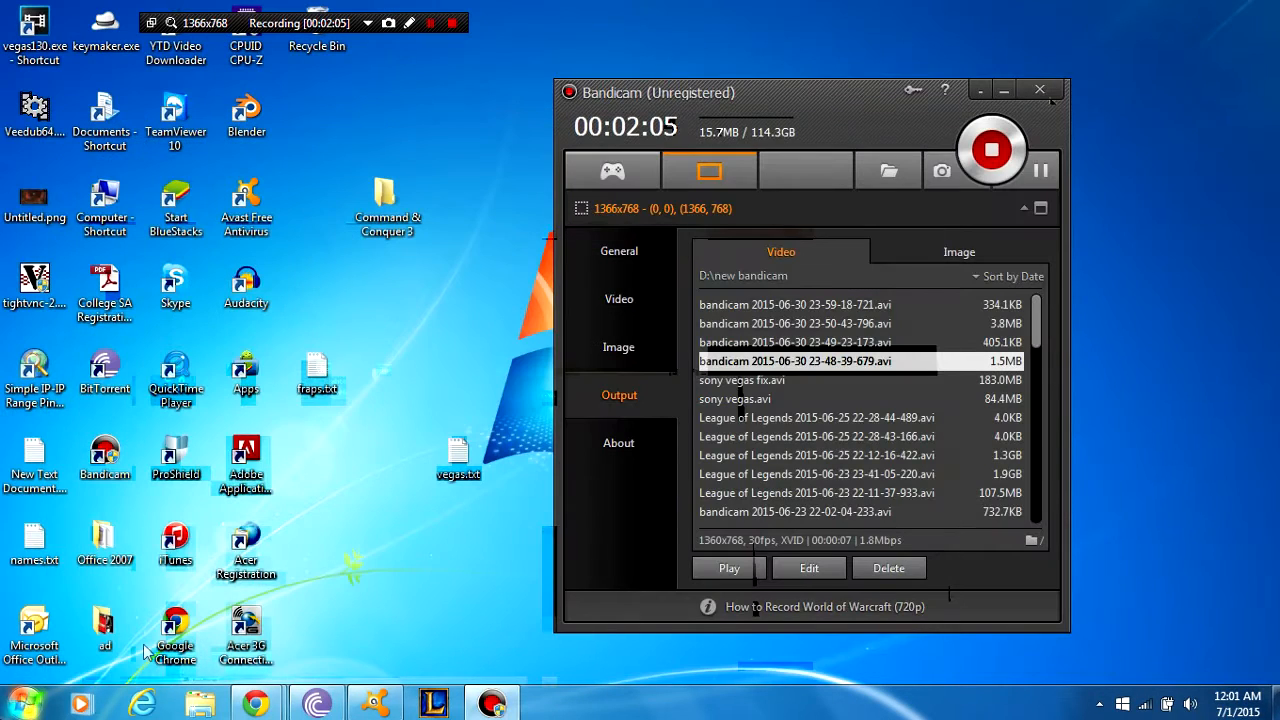
Step: Move Fraps Files.rar from the Downloads folder onto the desktop and close Explorer
left_click(200, 704)
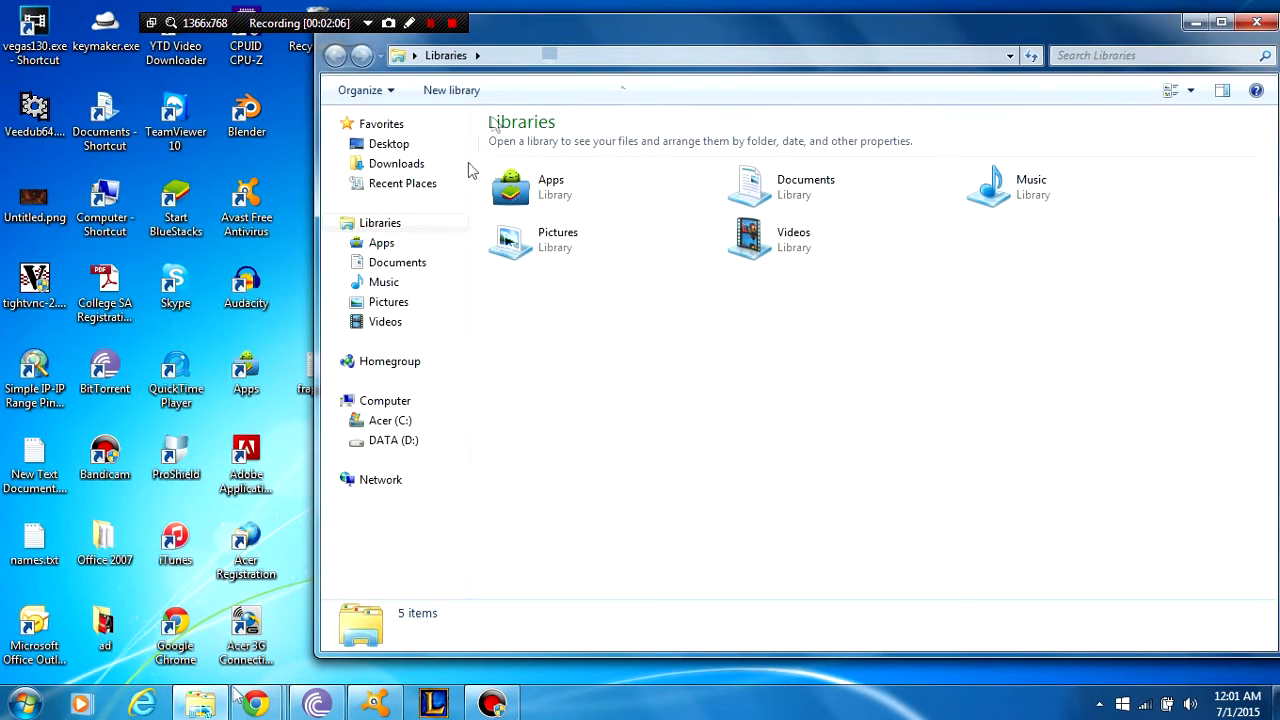
left_click(396, 163)
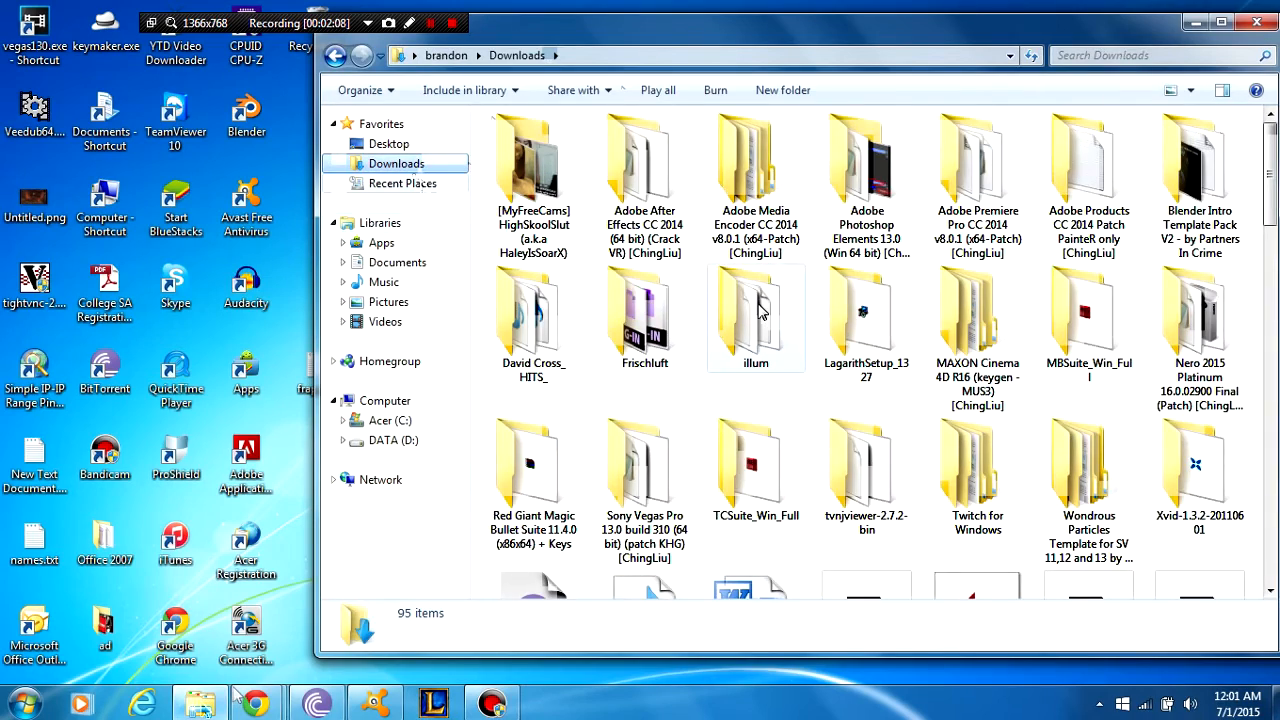
mouse_move(1270, 180)
left_mouse_down()
mouse_move(1270, 400)
mouse_move(1270, 130)
left_mouse_up()
left_click_drag(1222, 708, 1244, 570)
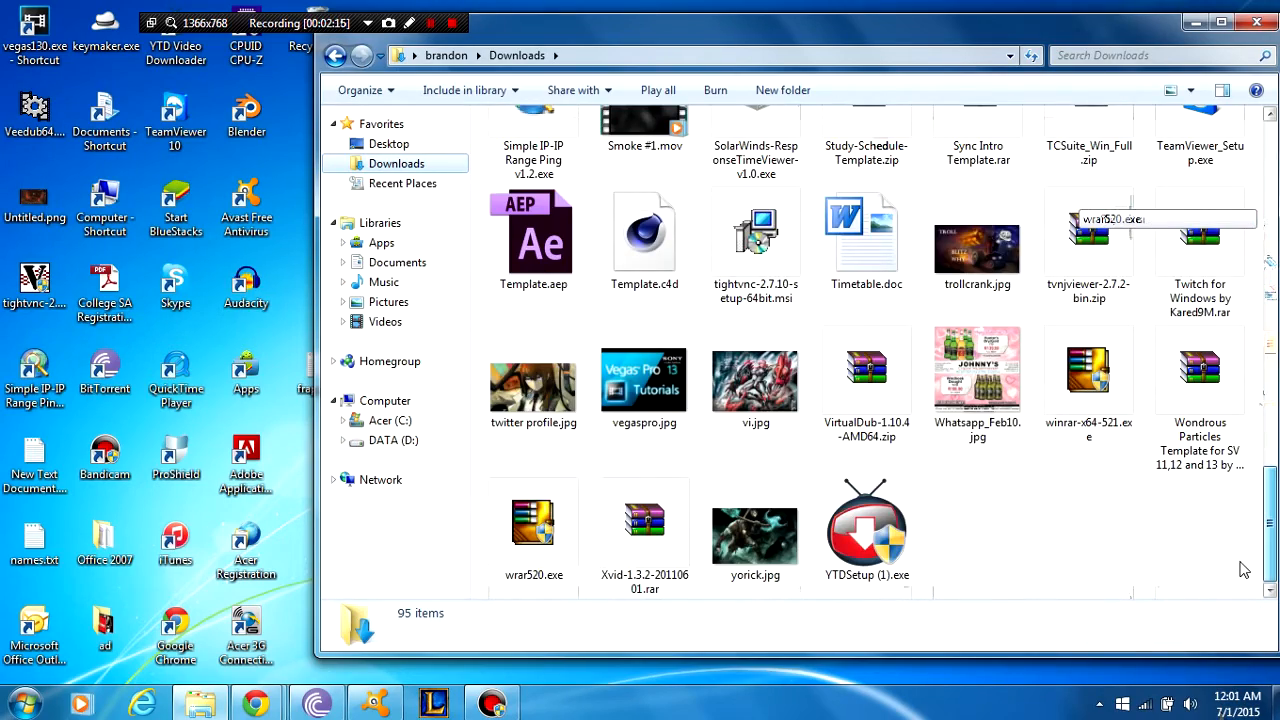
mouse_move(1247, 567)
left_mouse_down()
mouse_move(1272, 492)
mouse_move(1272, 330)
left_mouse_up()
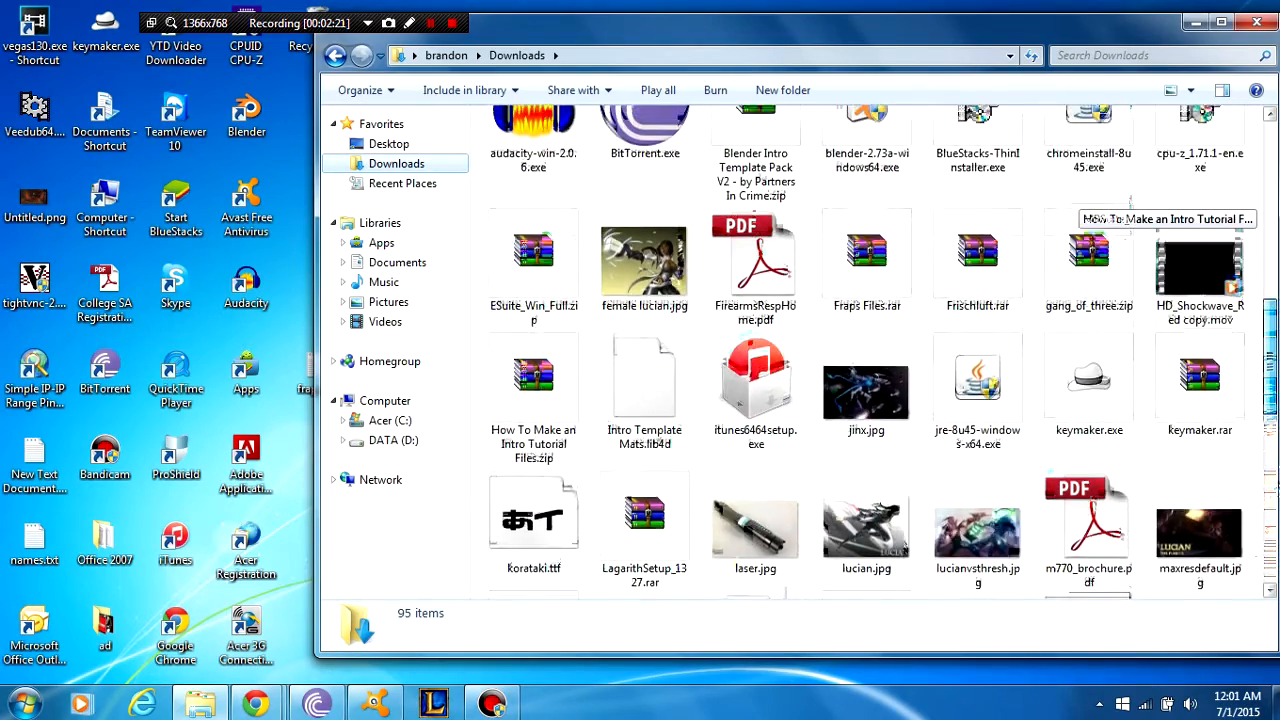
left_click_drag(867, 295, 283, 485)
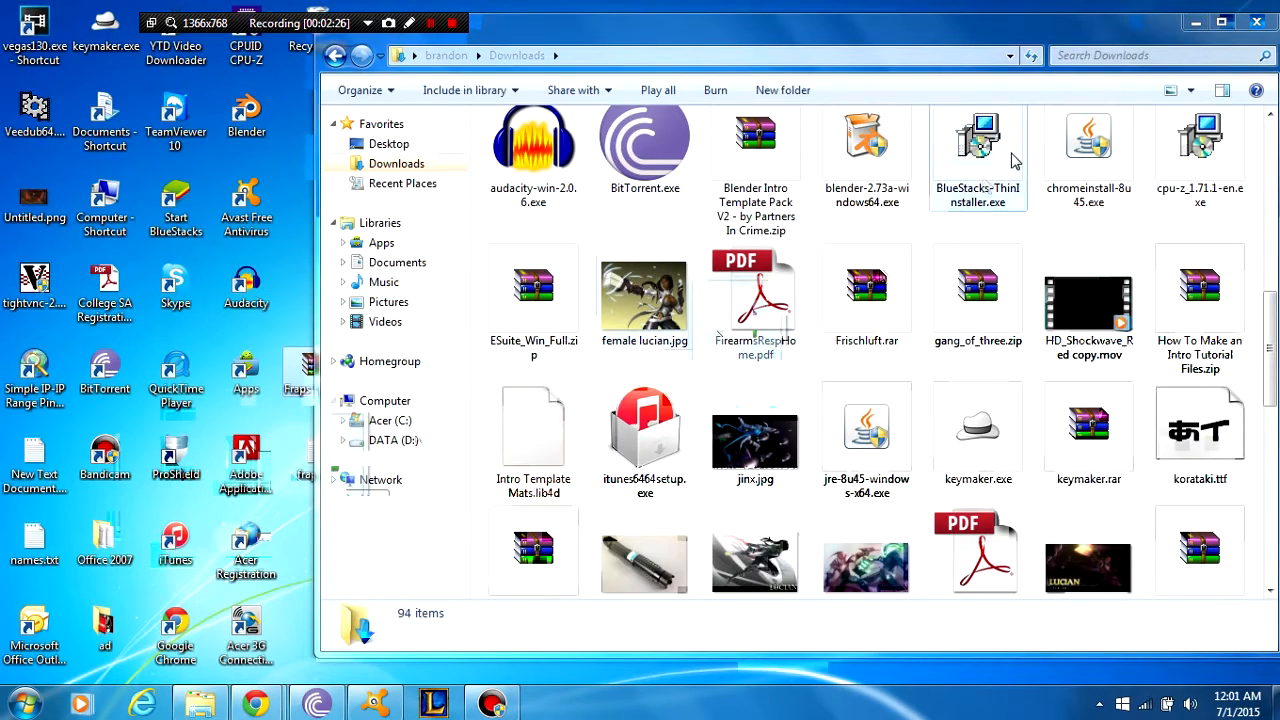
left_click(1200, 22)
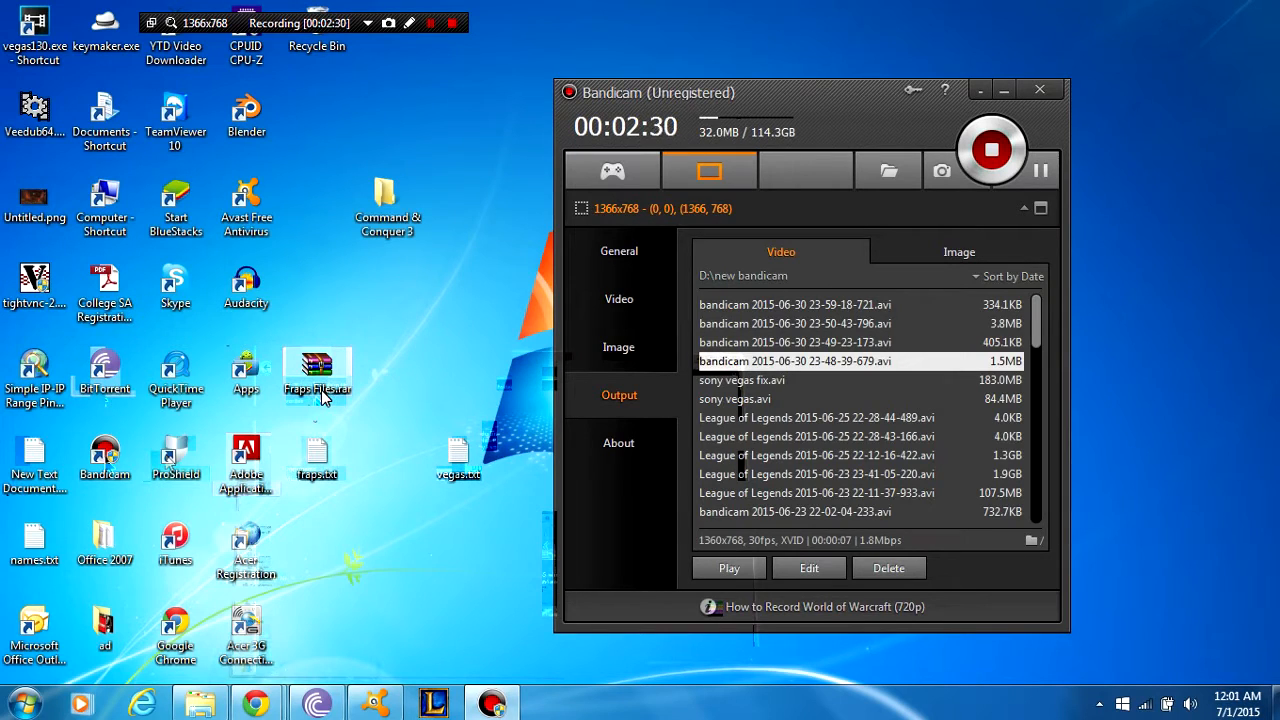
Step: Extract Fraps Files.rar into a Fraps Files folder on the desktop and open it
left_click(981, 92)
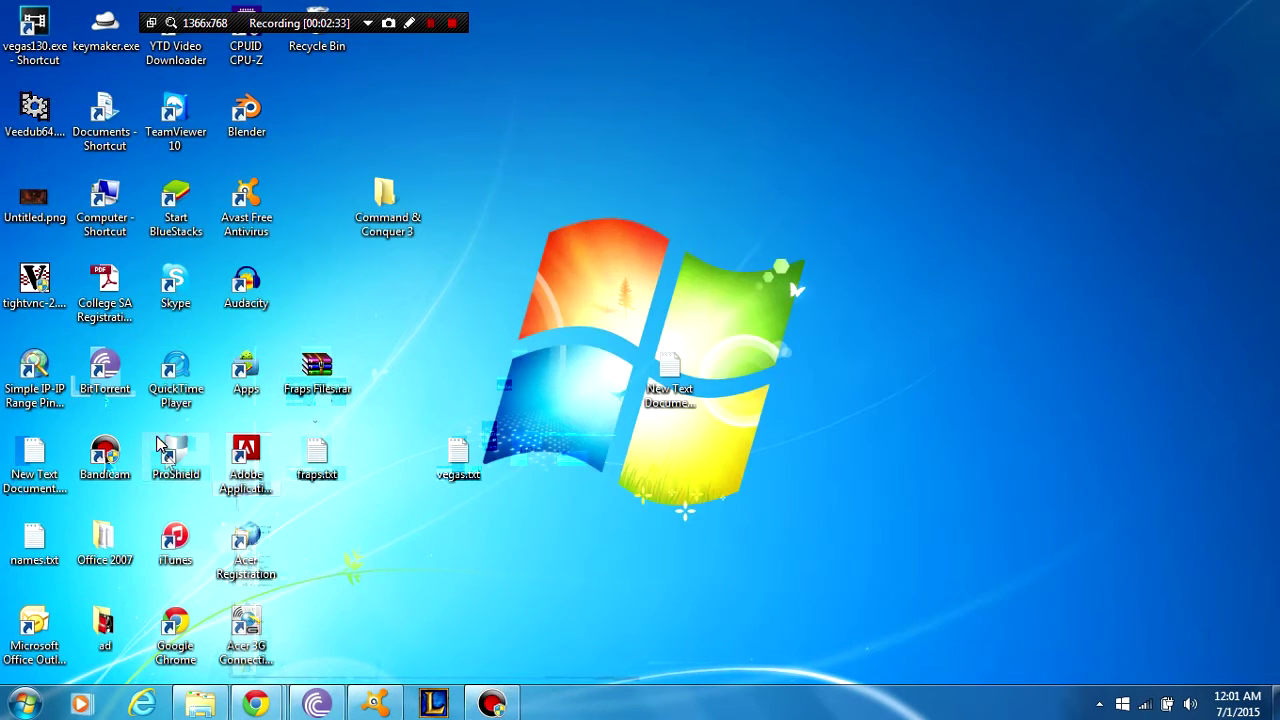
right_click(305, 389)
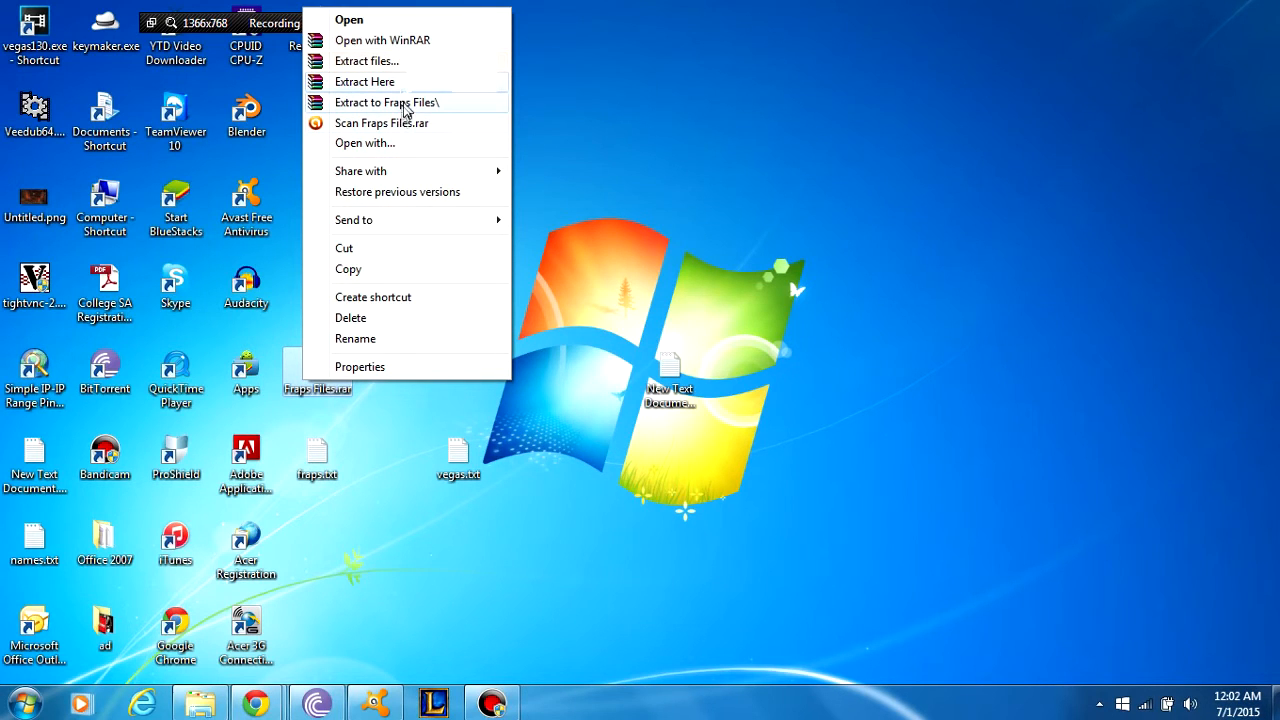
left_click(407, 104)
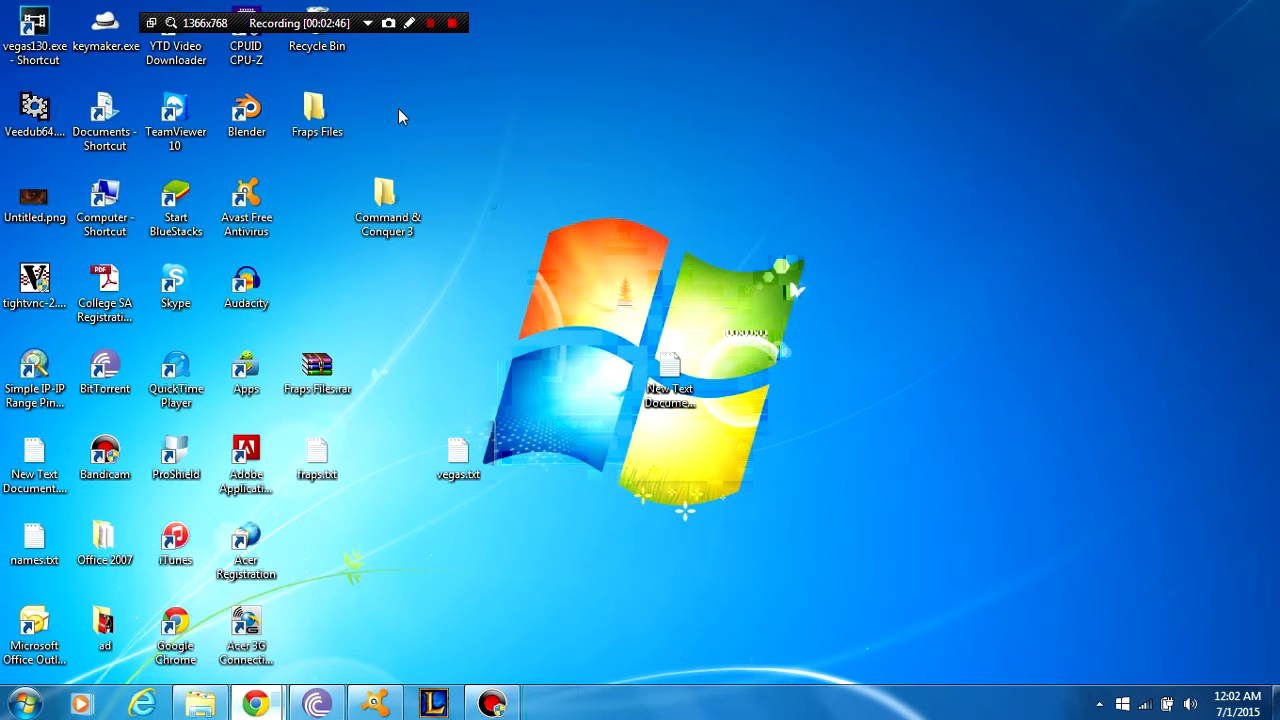
left_click(316, 114)
double_click(316, 114)
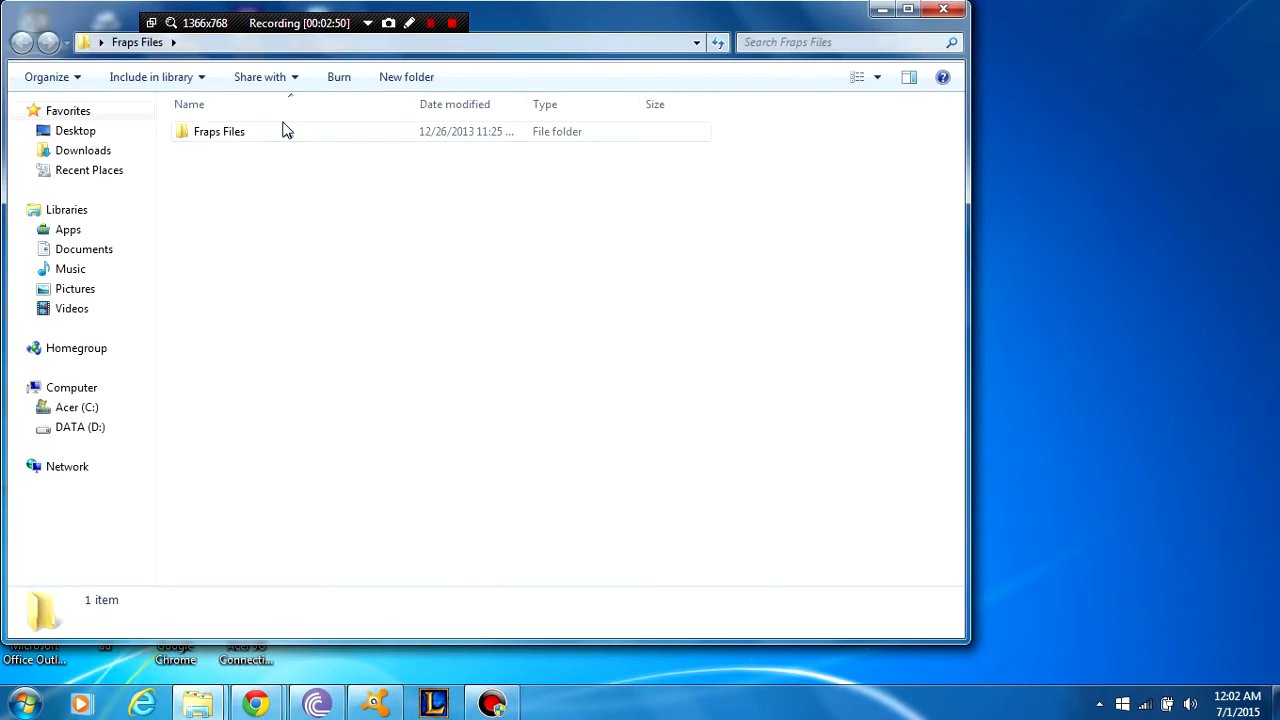
Step: Run the Fraps setup, accept the license and install into C:\Fraps with the default Start Menu folder
double_click(220, 131)
double_click(255, 133)
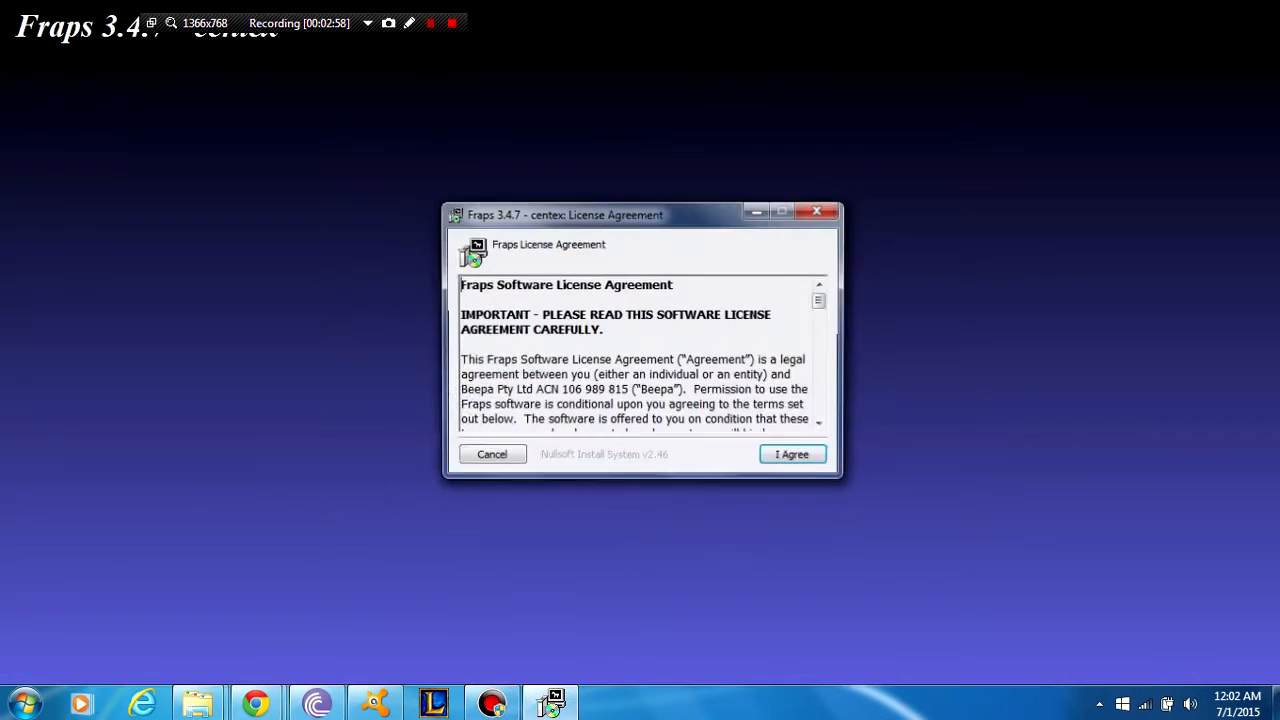
left_click(790, 457)
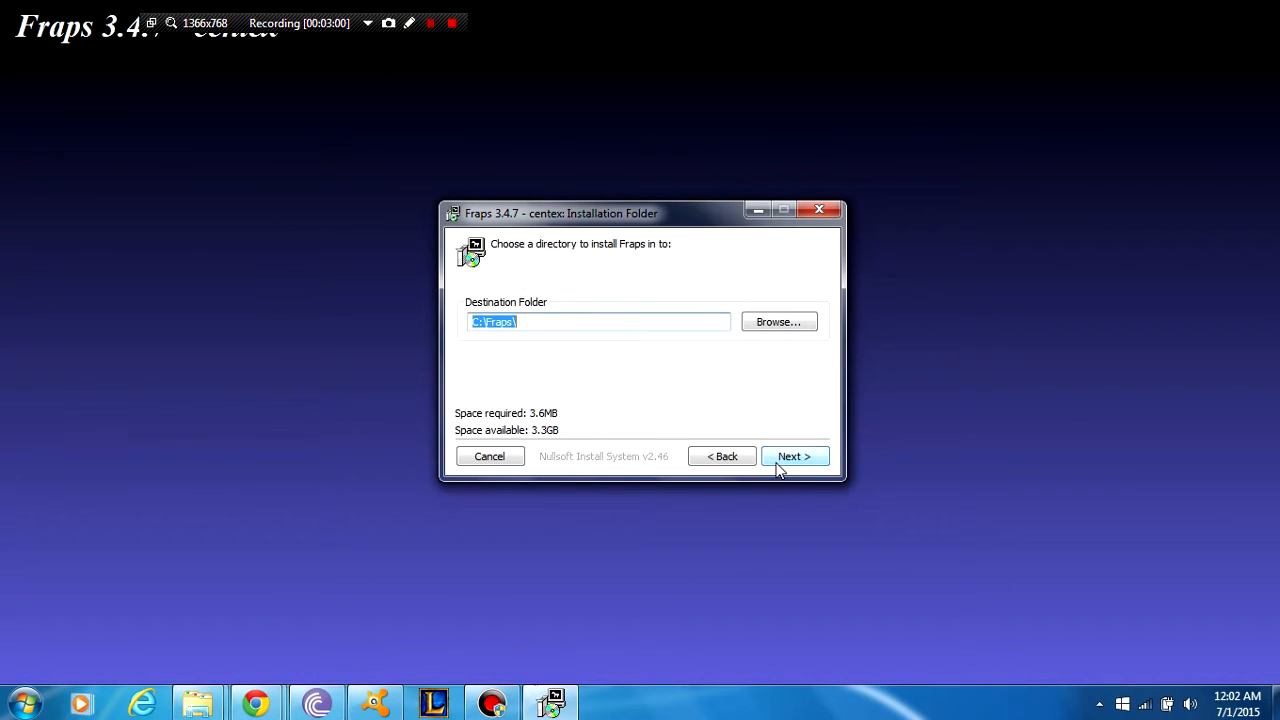
left_click(780, 462)
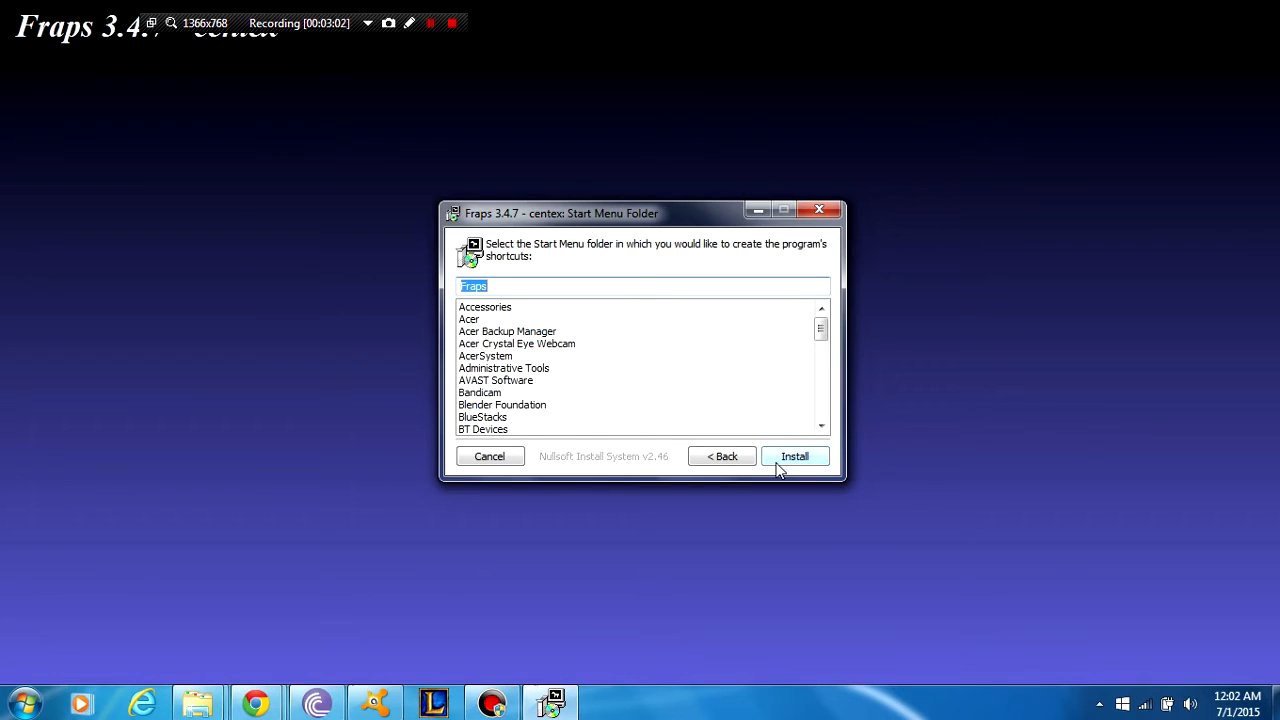
left_click(780, 462)
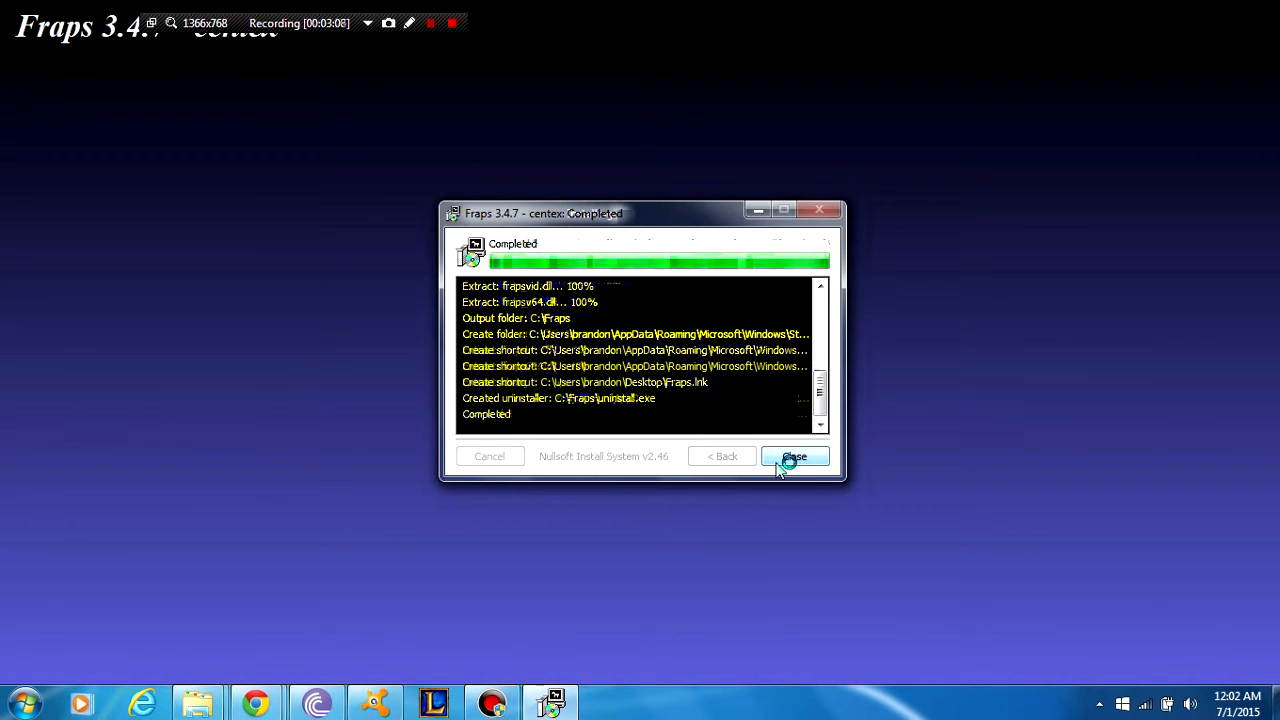
Step: Close the installer and folder, view Fraps' FPS benchmark settings, then bring Bandicam back up
left_click(793, 457)
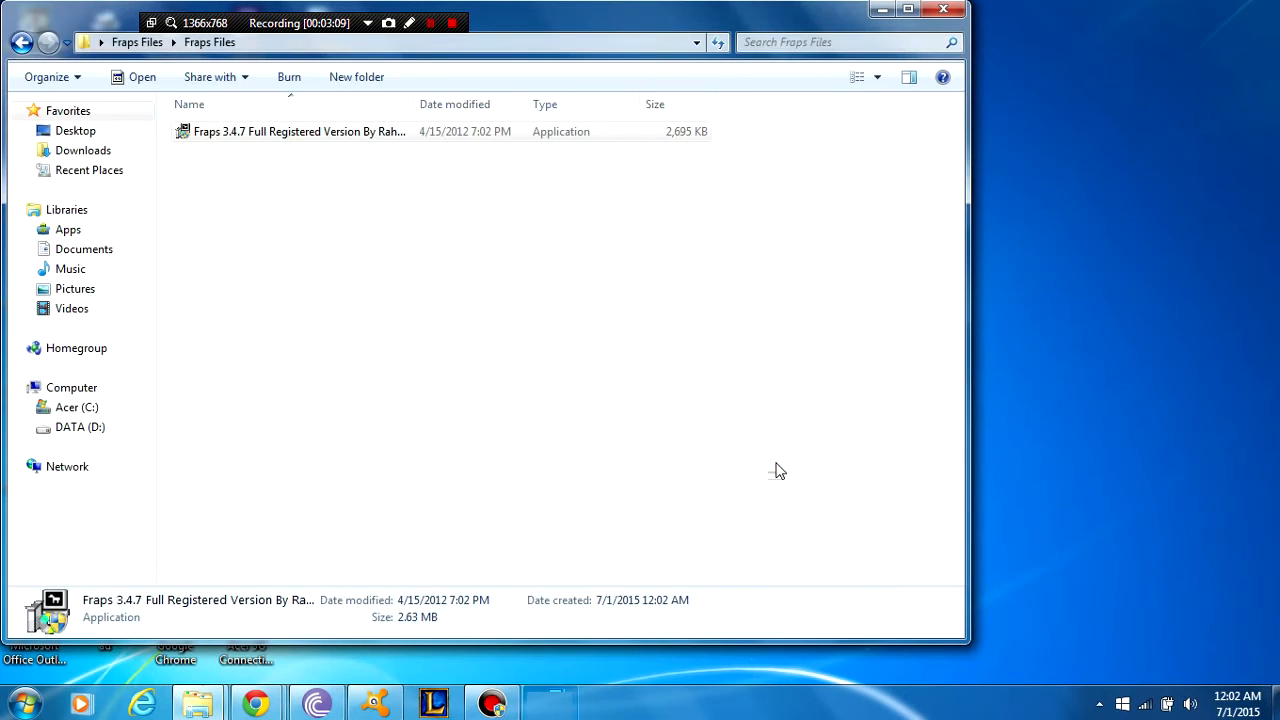
left_click(944, 10)
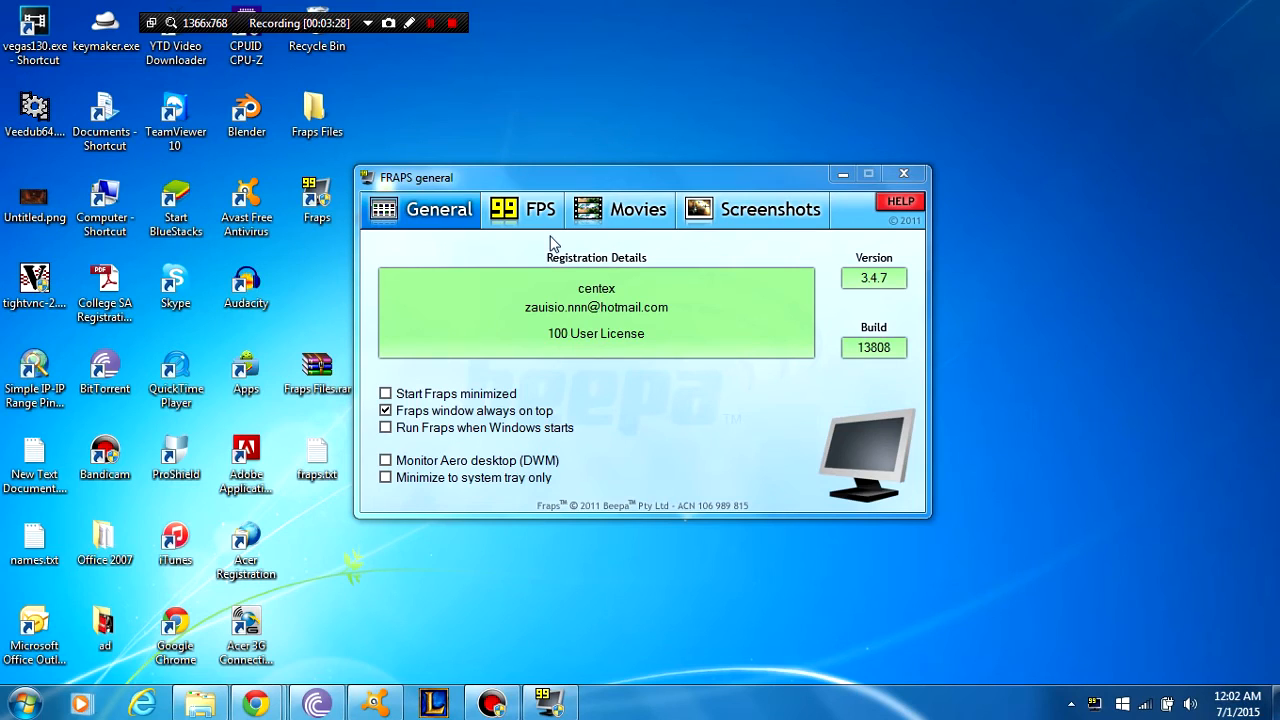
left_click(507, 215)
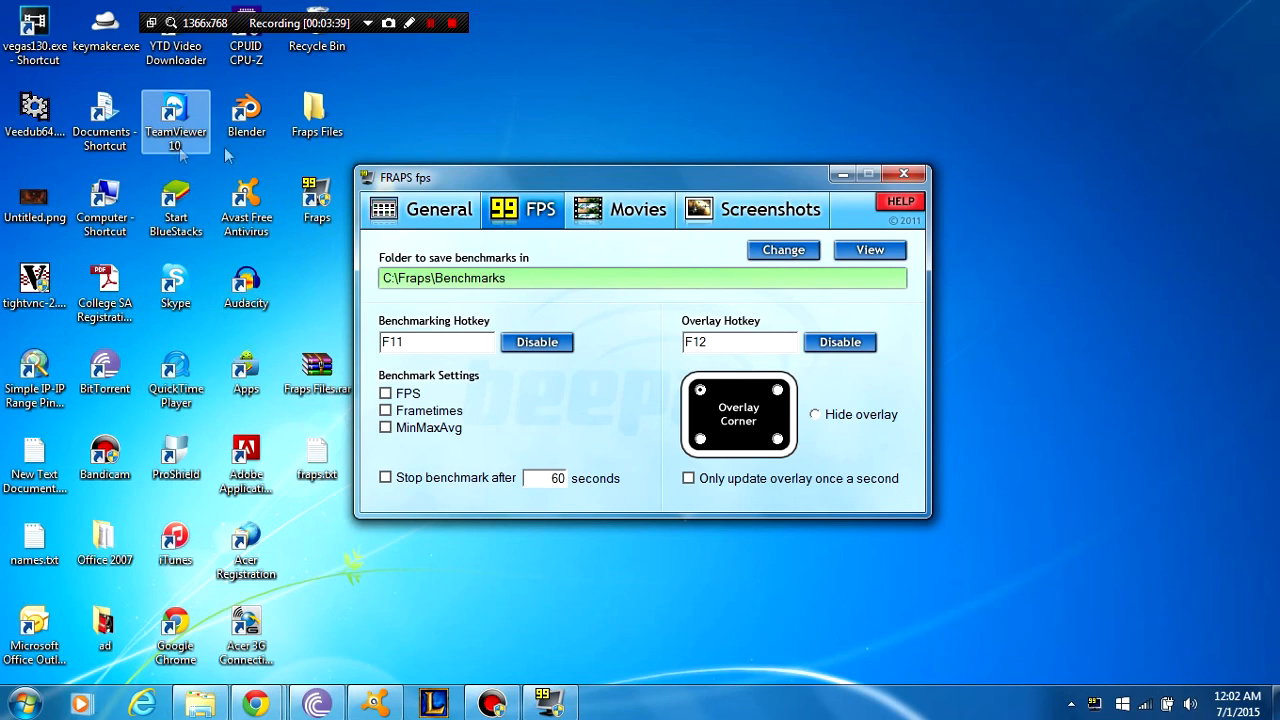
left_click(490, 706)
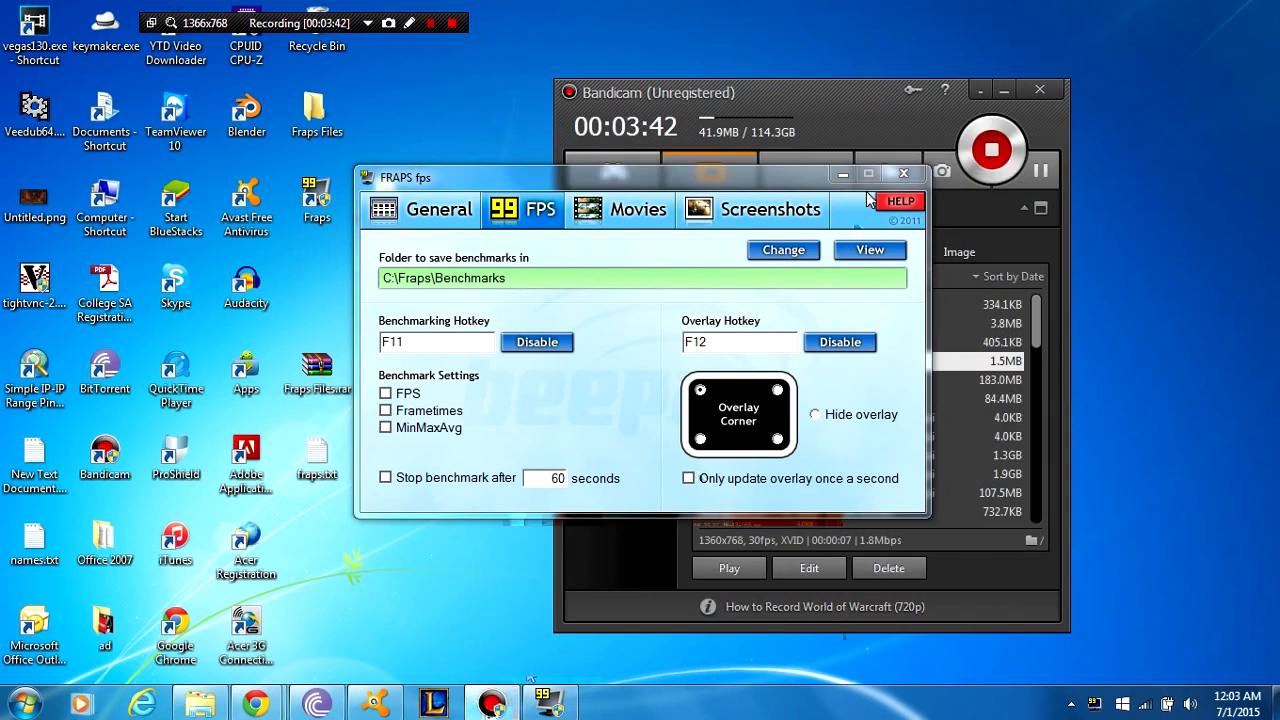